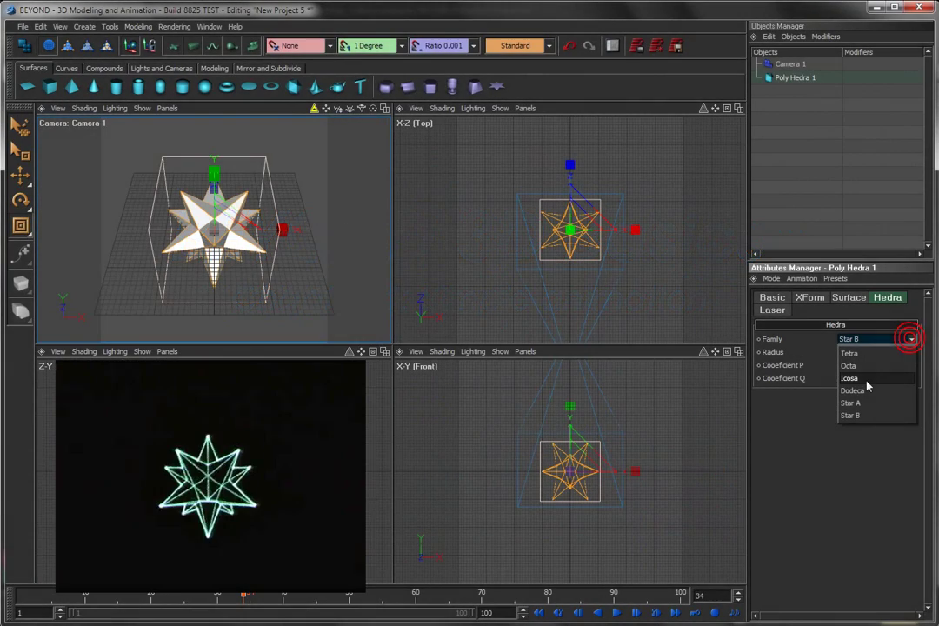
Switch the Poly Hedra's Family from the star shape to Dodeca
left_click(857, 390)
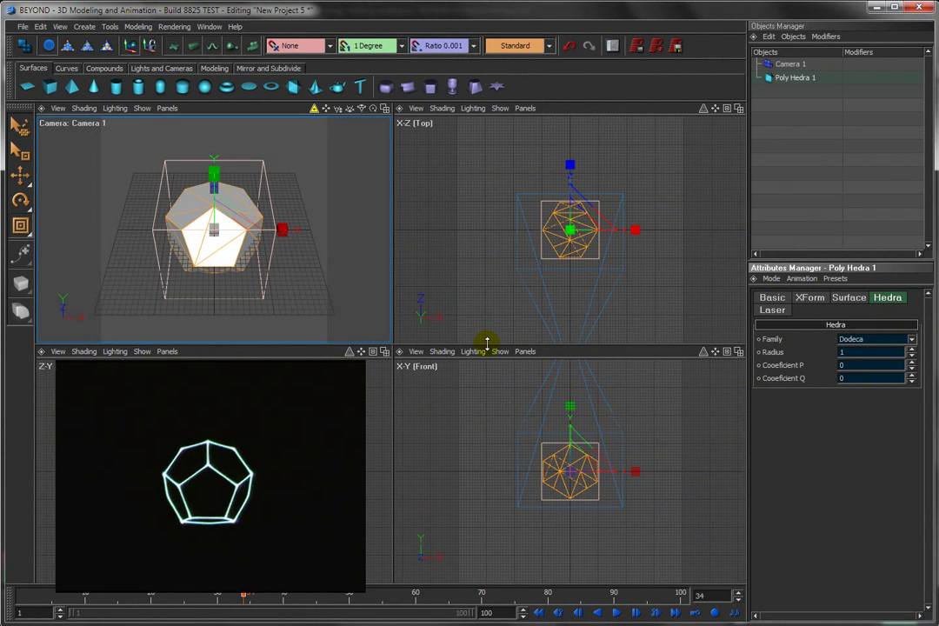
Activate the Rotate tool for the Poly Hedra dodecahedron
left_click(21, 200)
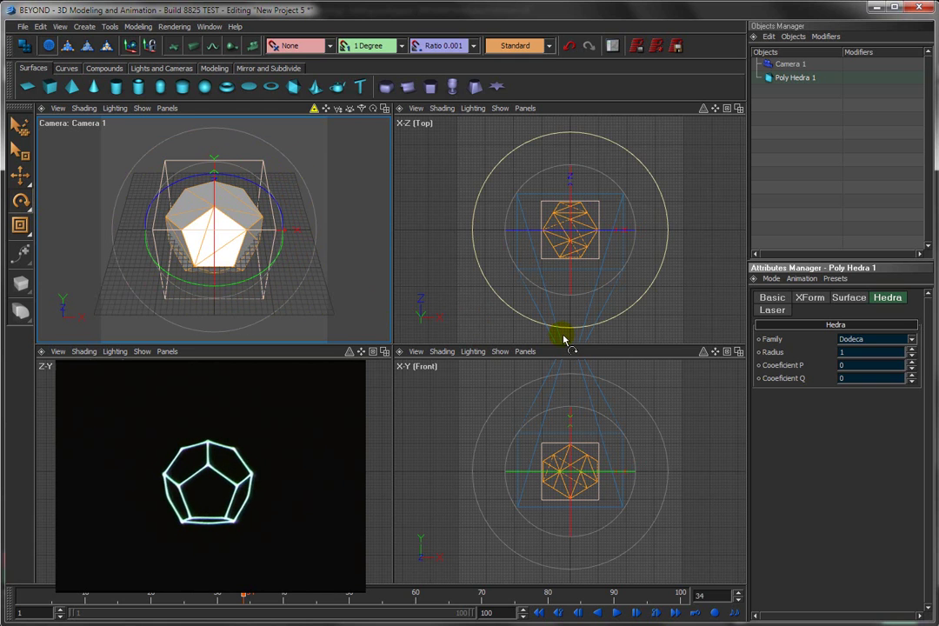
Reset the dodecahedron's Rotation Y to 0 in XForm and move the playhead to frame 1
left_click(813, 299)
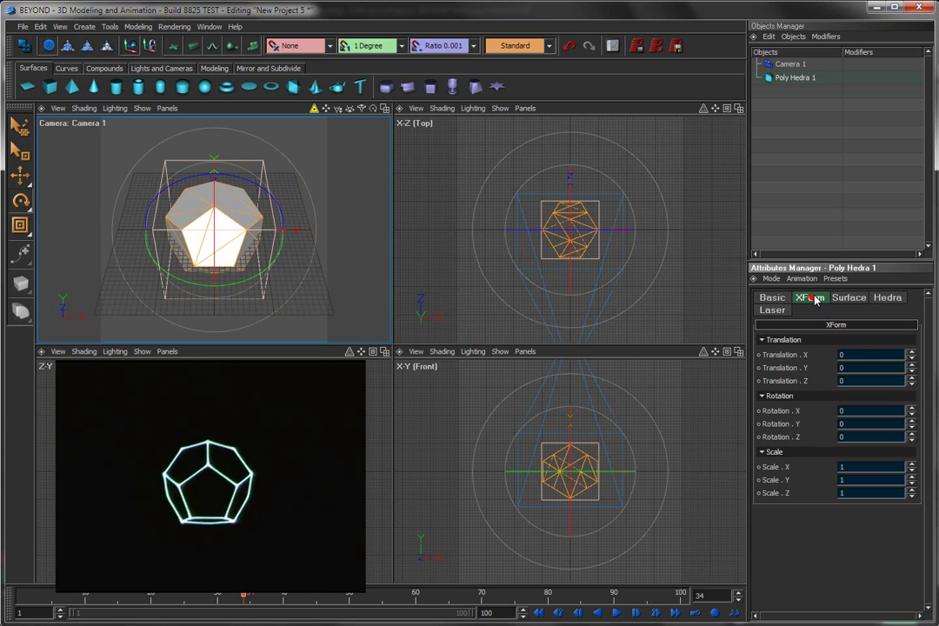
left_click_drag(912, 426, 905, 292)
right_click(911, 426)
left_click(770, 299)
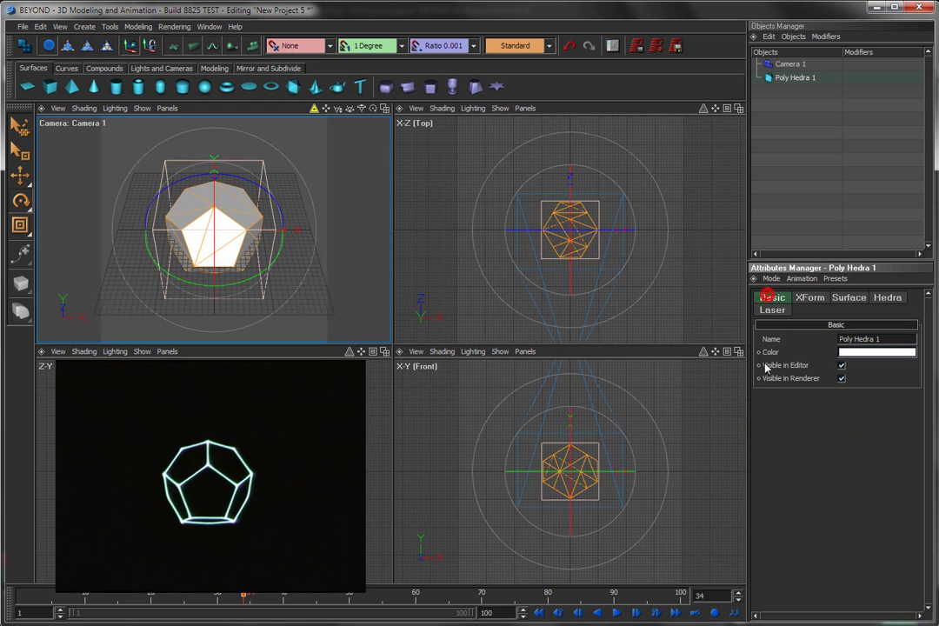
left_click(810, 299)
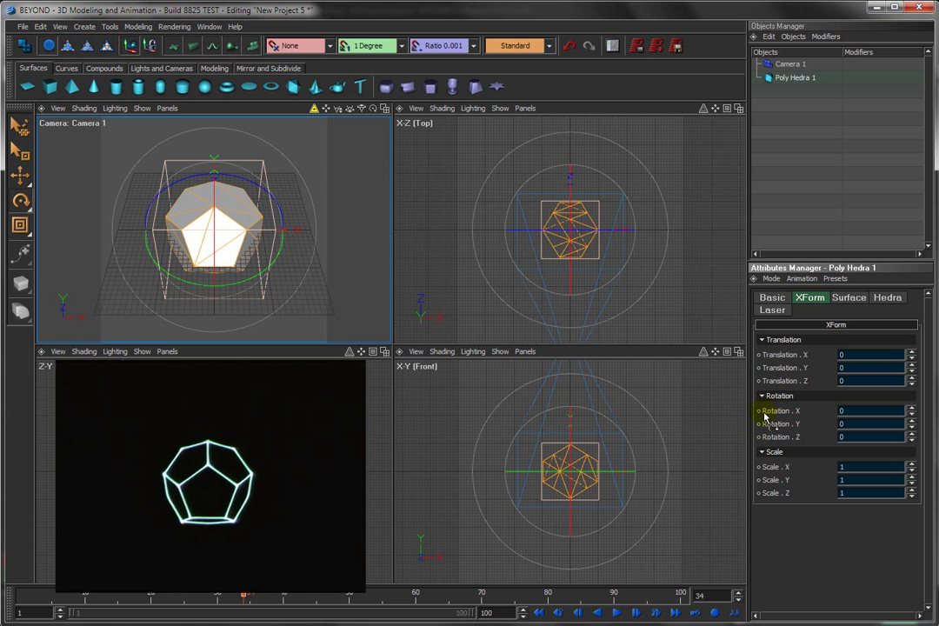
left_click_drag(241, 597, 28, 600)
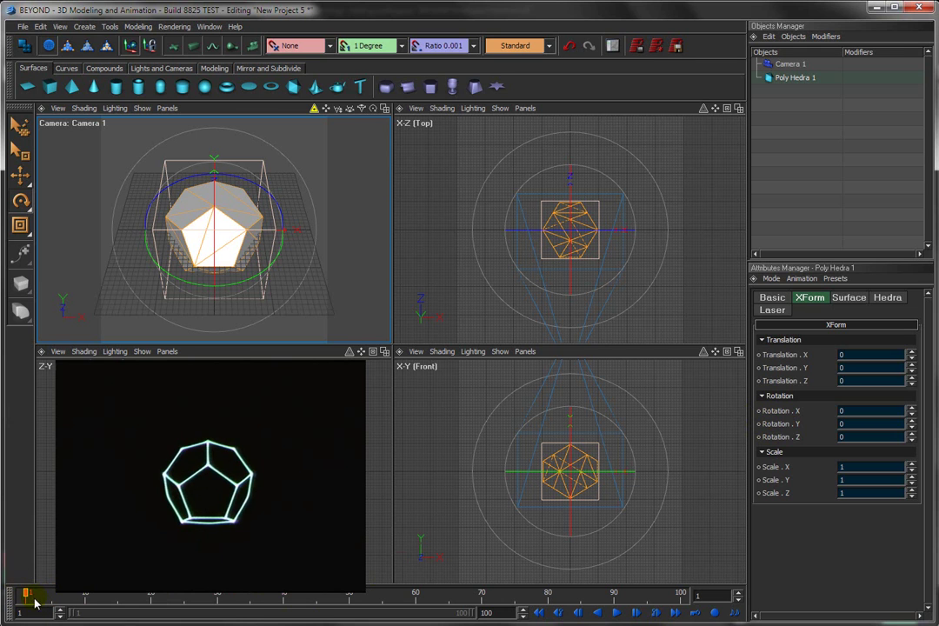
Keyframe zero rotation at frame 1, then keyframe Rotation Y of 360 at frame 100
right_click(772, 414)
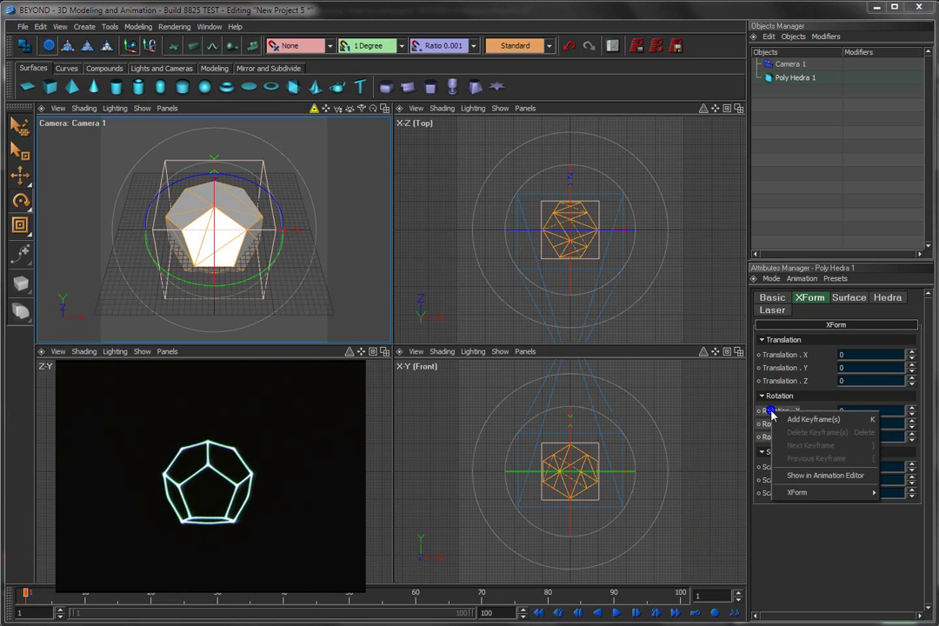
left_click(814, 421)
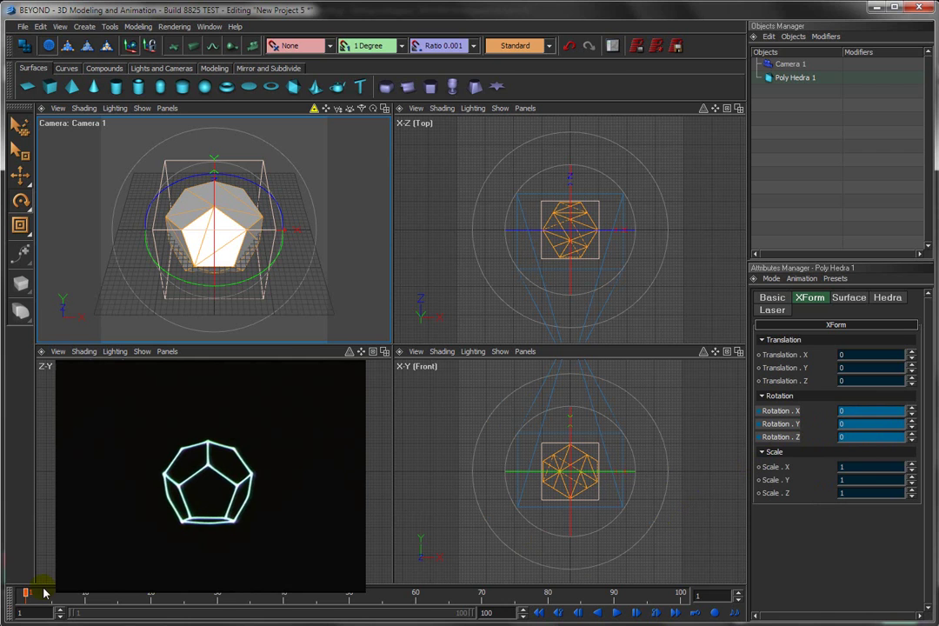
left_click_drag(29, 593, 686, 596)
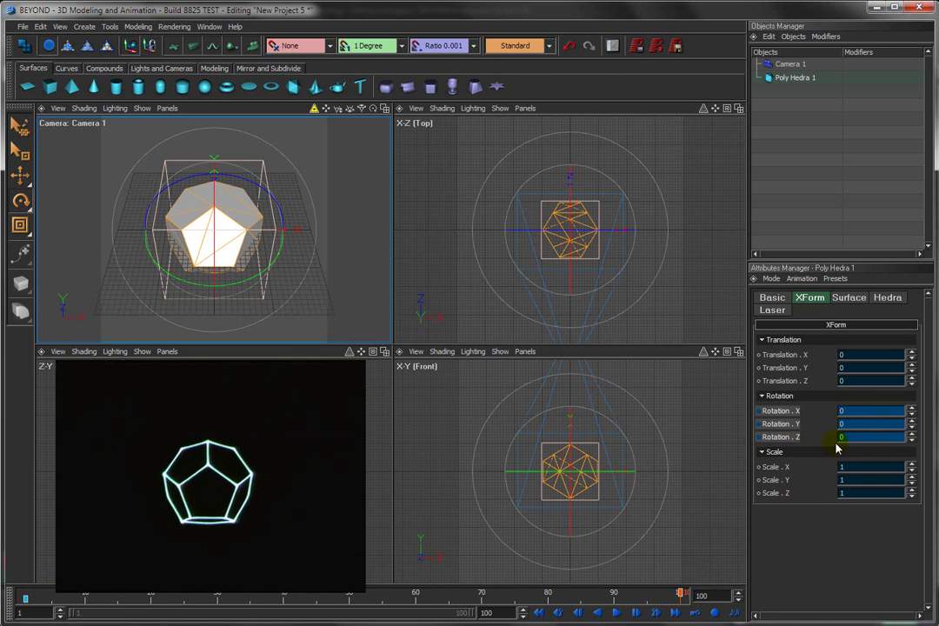
left_click_drag(912, 426, 910, 423)
double_click(870, 422)
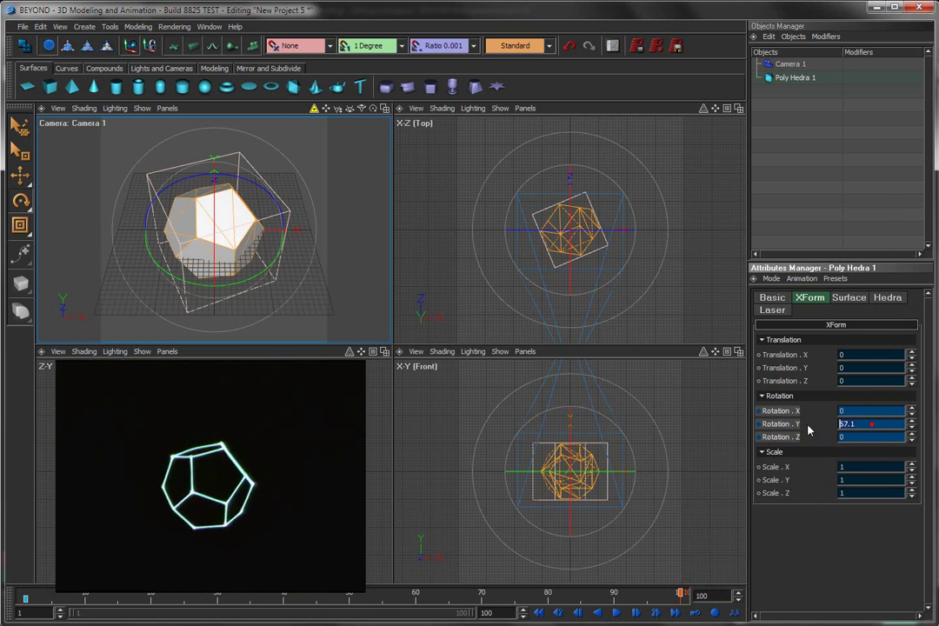
type("360")
key("Return")
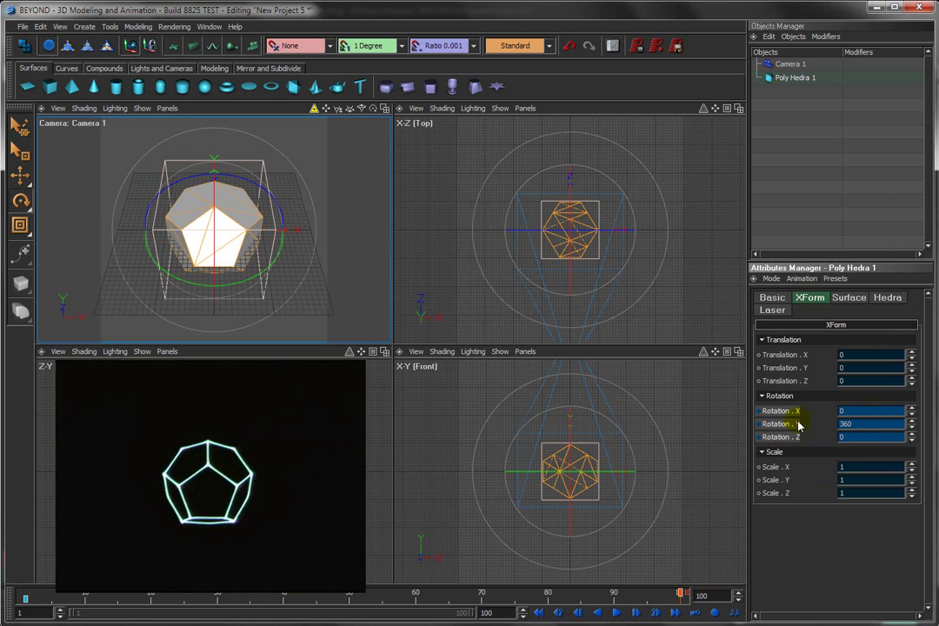
right_click(766, 428)
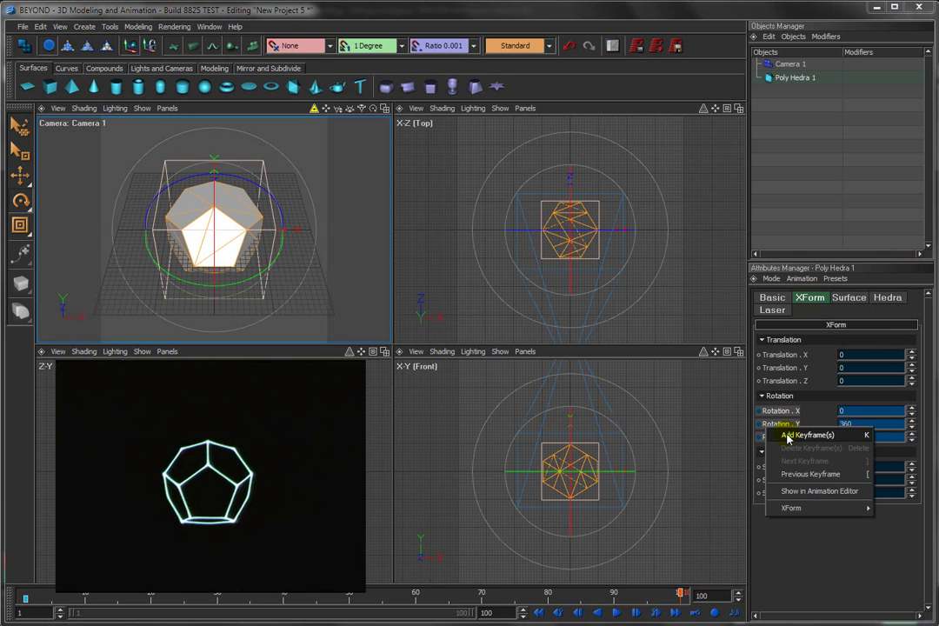
left_click(805, 435)
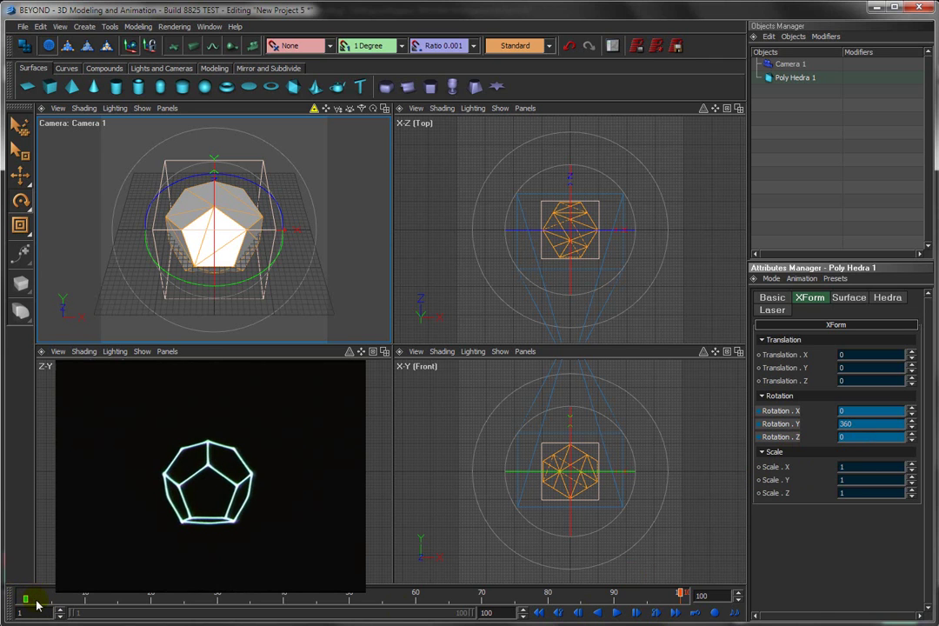
Scrub the playhead around frames 95–100 to watch the Y spin interpolate
left_click_drag(679, 598, 654, 595)
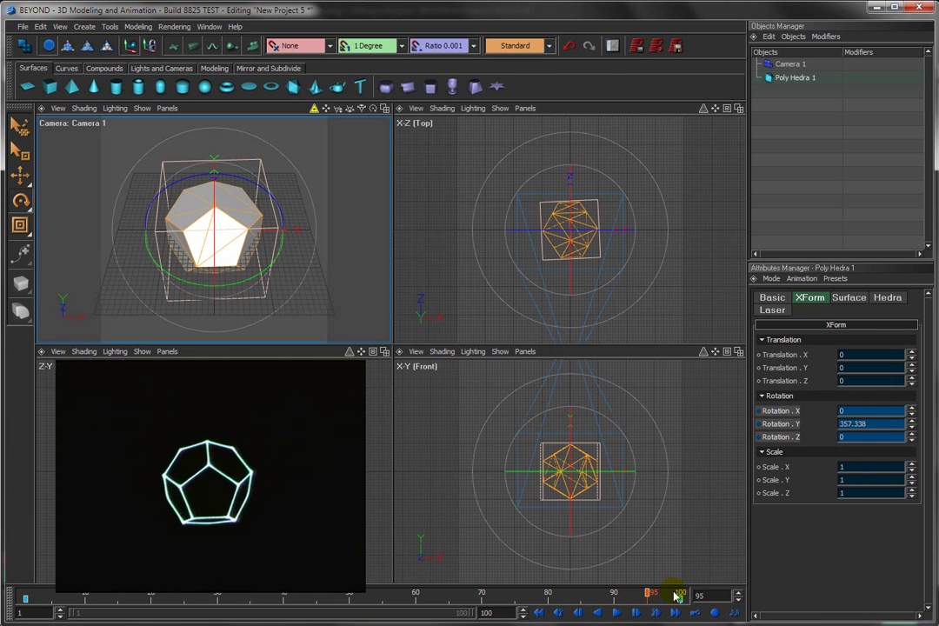
left_click(648, 594)
left_click_drag(648, 594, 682, 600)
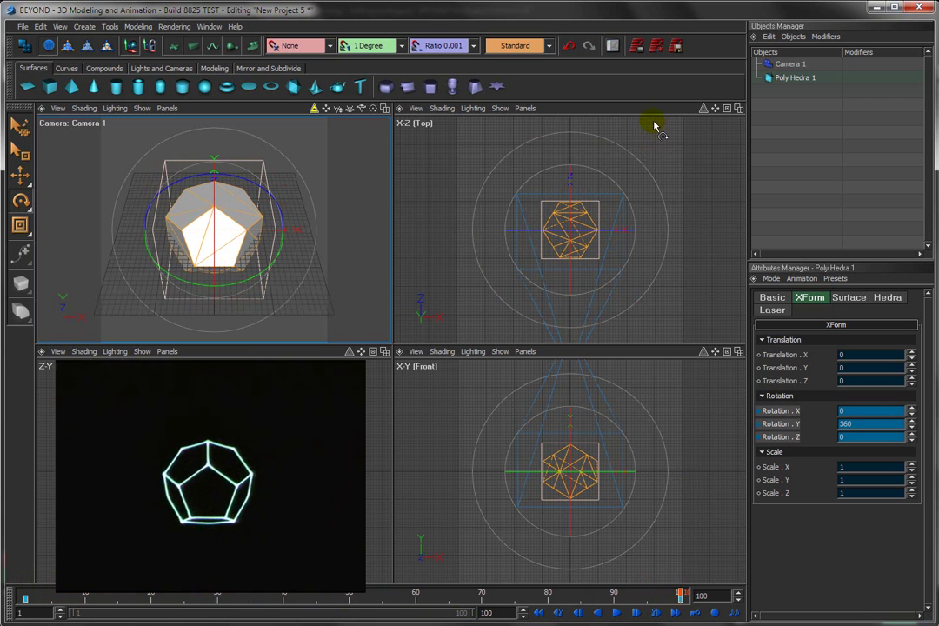
Render all 100 frames, save them to BEYOND as a cue, and disable laser output
left_click(657, 48)
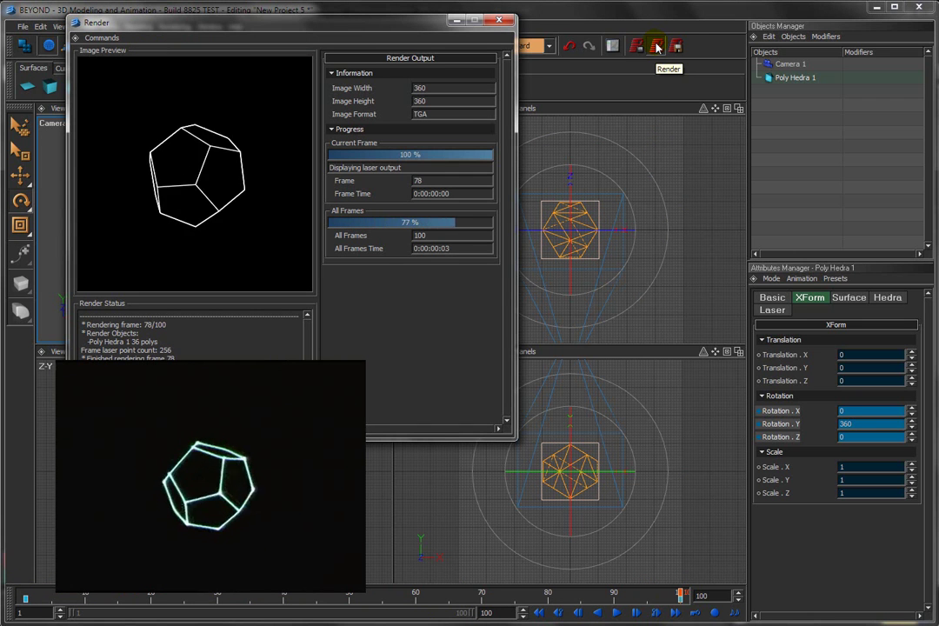
left_click(493, 25)
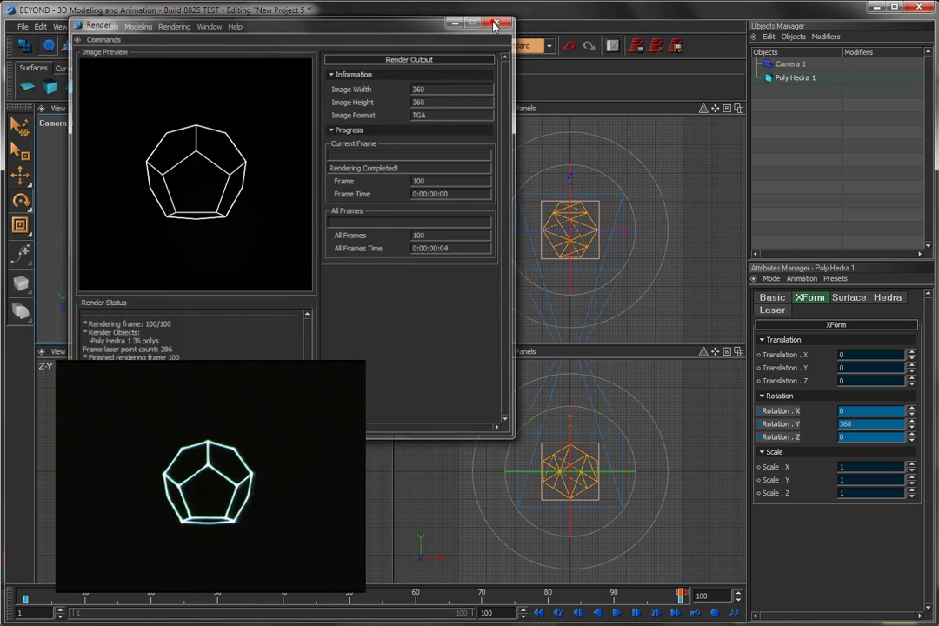
left_click(675, 46)
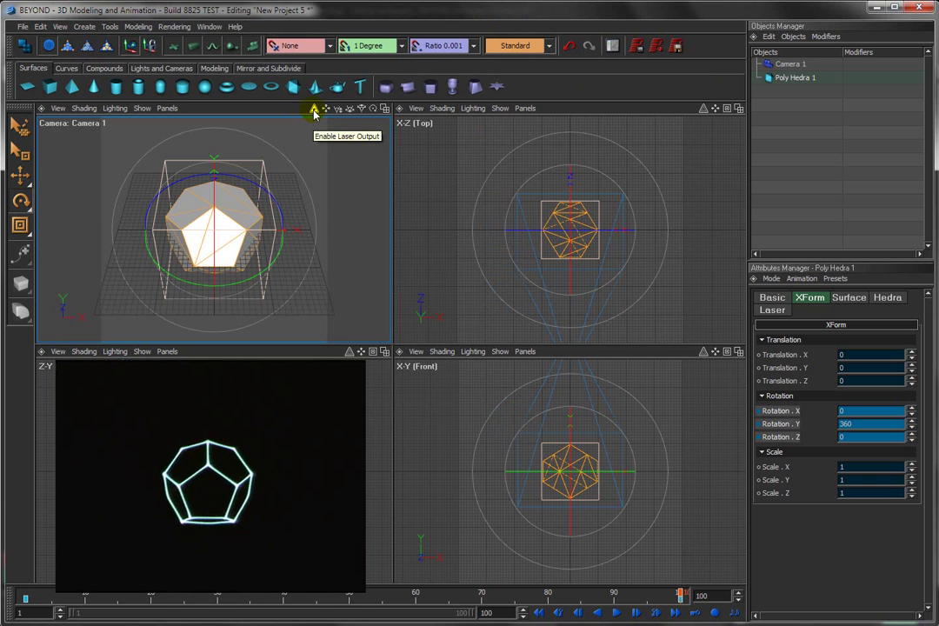
left_click(314, 109)
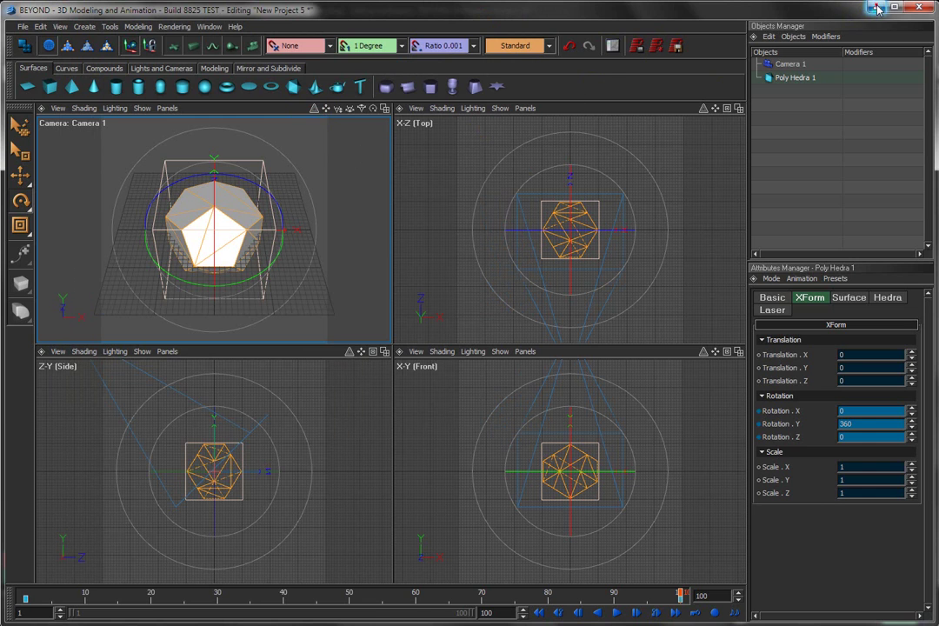
Back in BEYOND, play Cue 45 and add an oscillating Roto Z effect
left_click(918, 6)
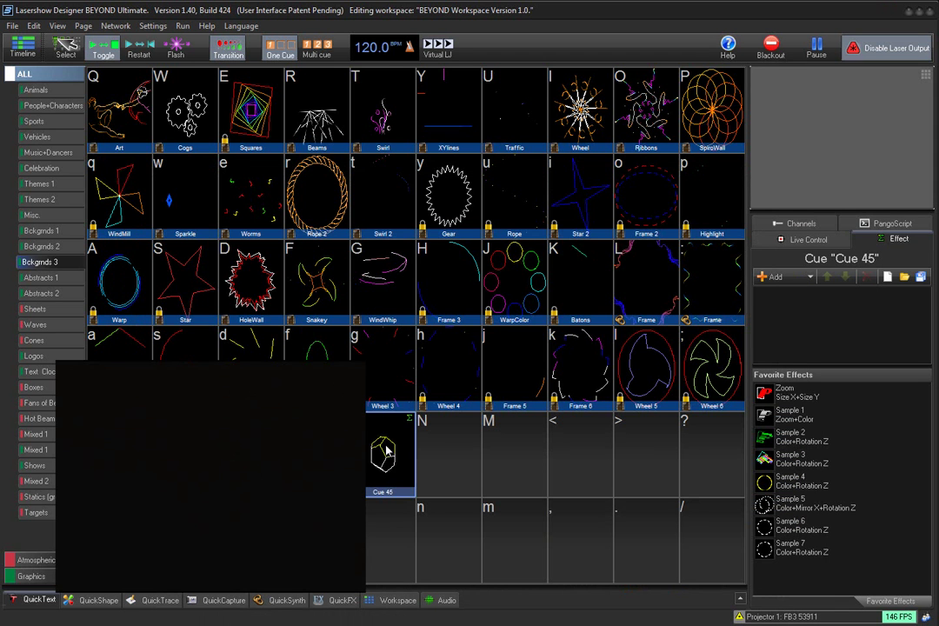
left_click(387, 451)
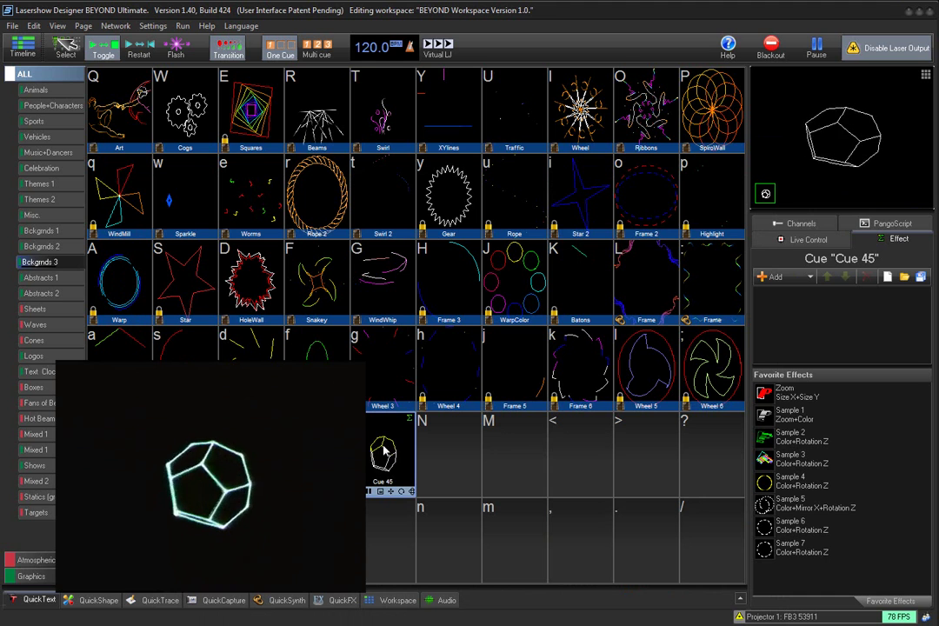
left_click(779, 277)
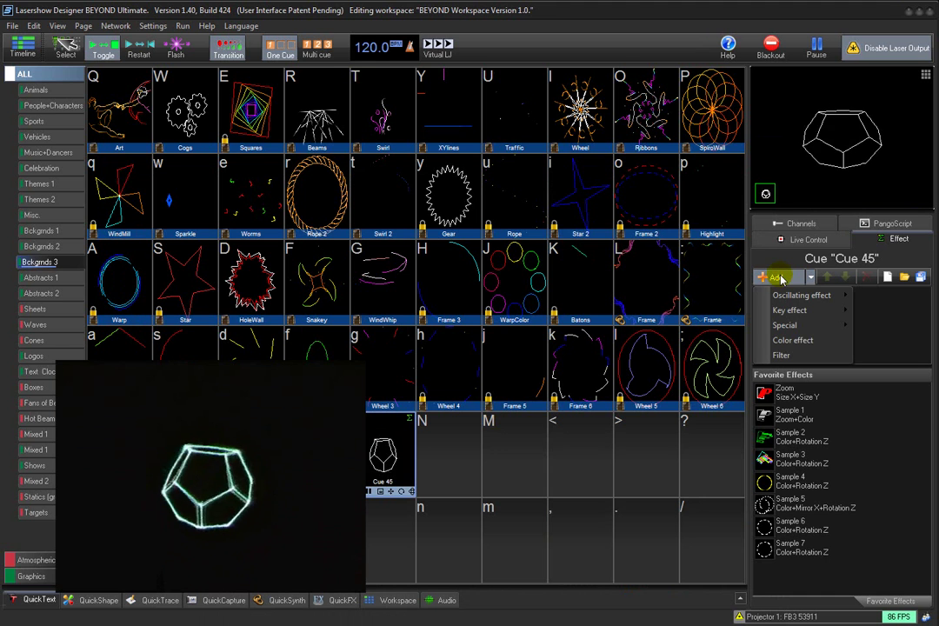
mouse_move(784, 299)
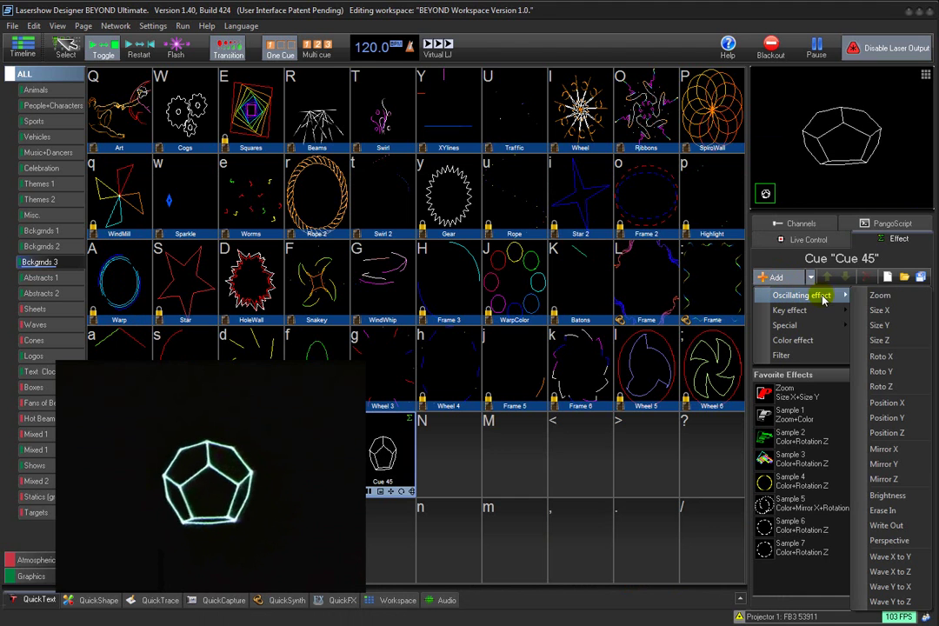
left_click(899, 386)
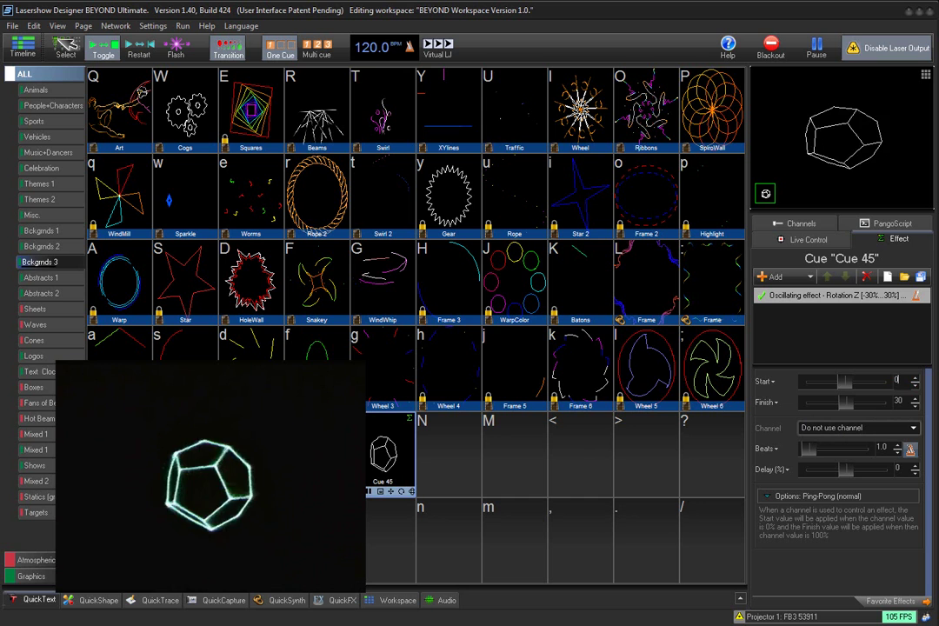
Set the Roto Z effect's Finish to 360 and length to 4.0, measured in time
left_click(898, 401)
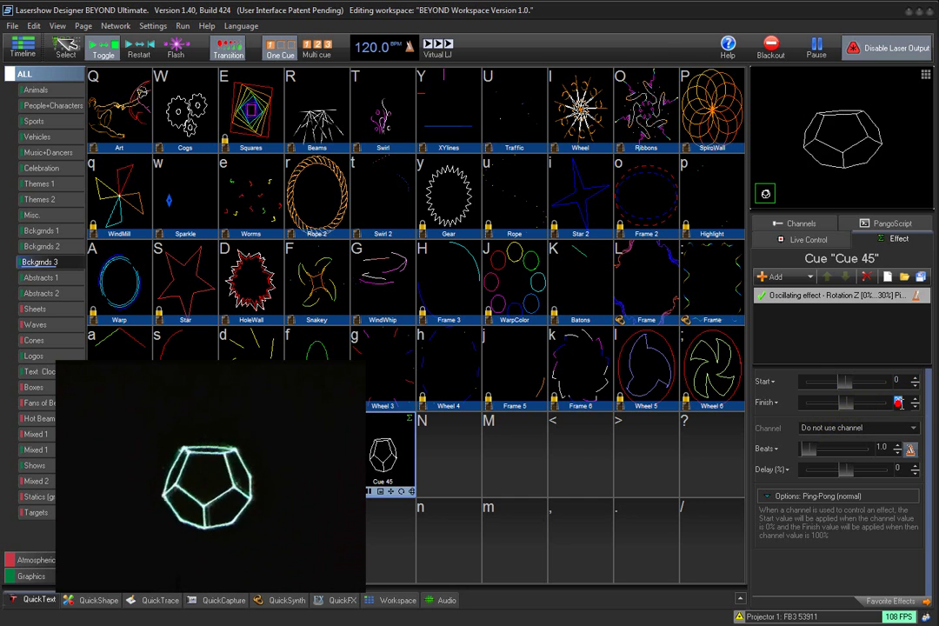
type("360")
key("Return")
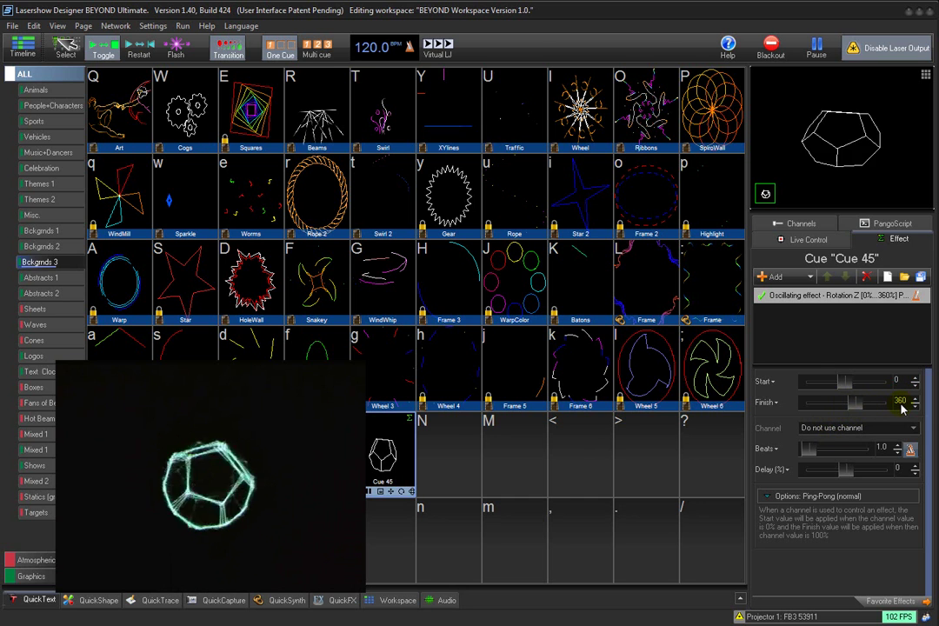
type("4")
key("Return")
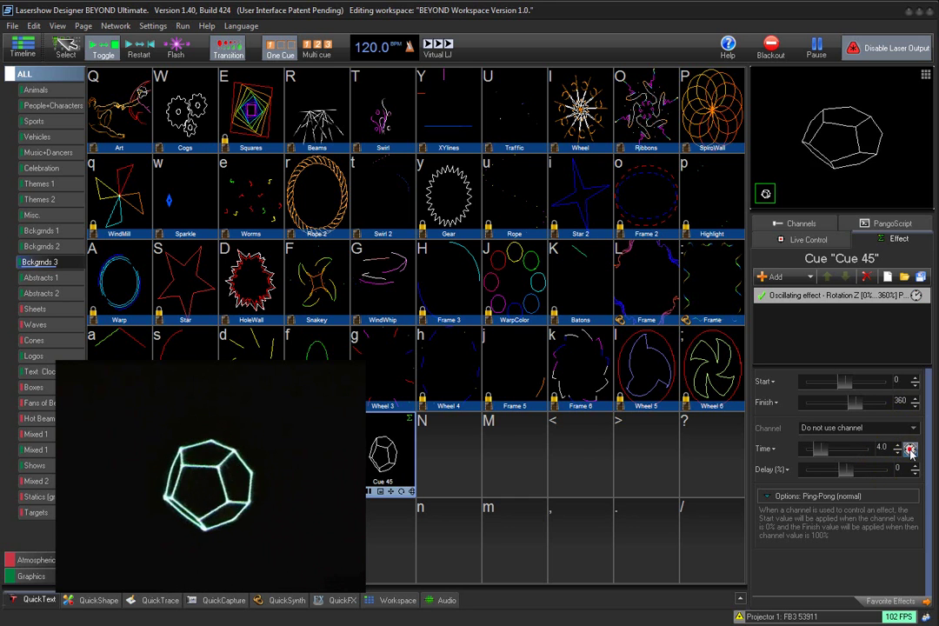
left_click(909, 449)
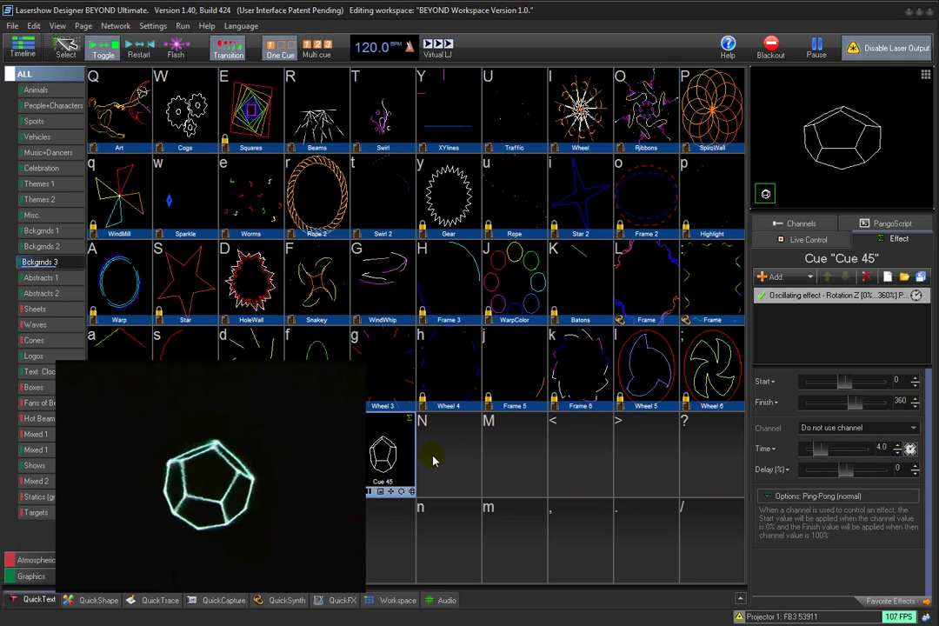
Stop Cue 45 and create a New 3D Animation in empty slot N
left_click(384, 455)
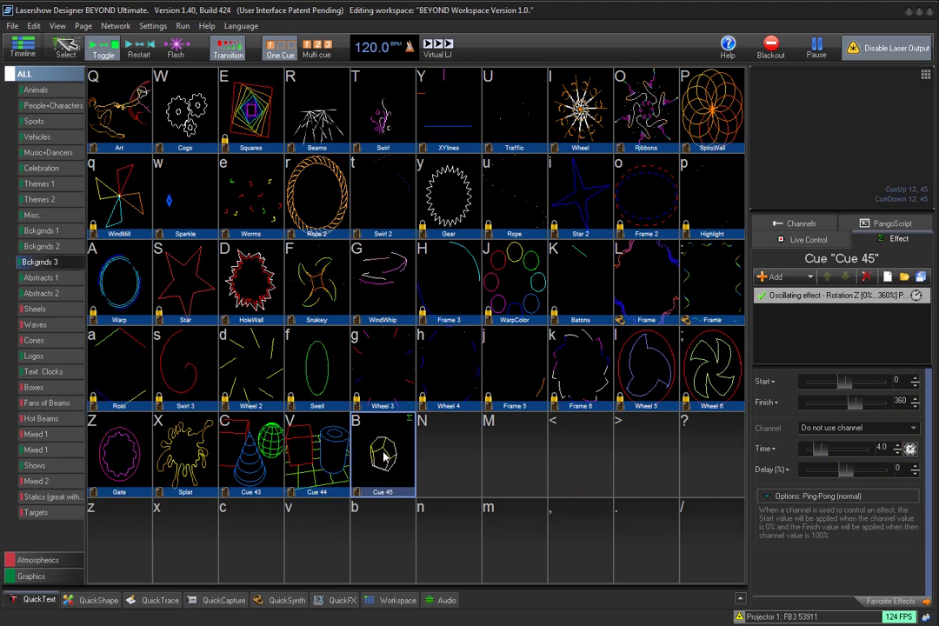
left_click(441, 433)
right_click(442, 433)
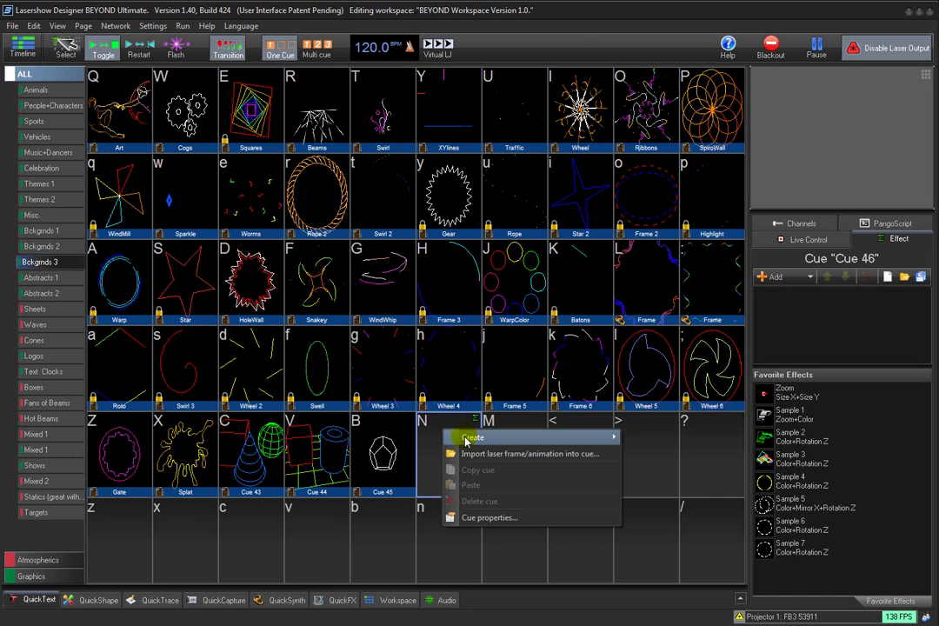
mouse_move(465, 436)
left_click(694, 561)
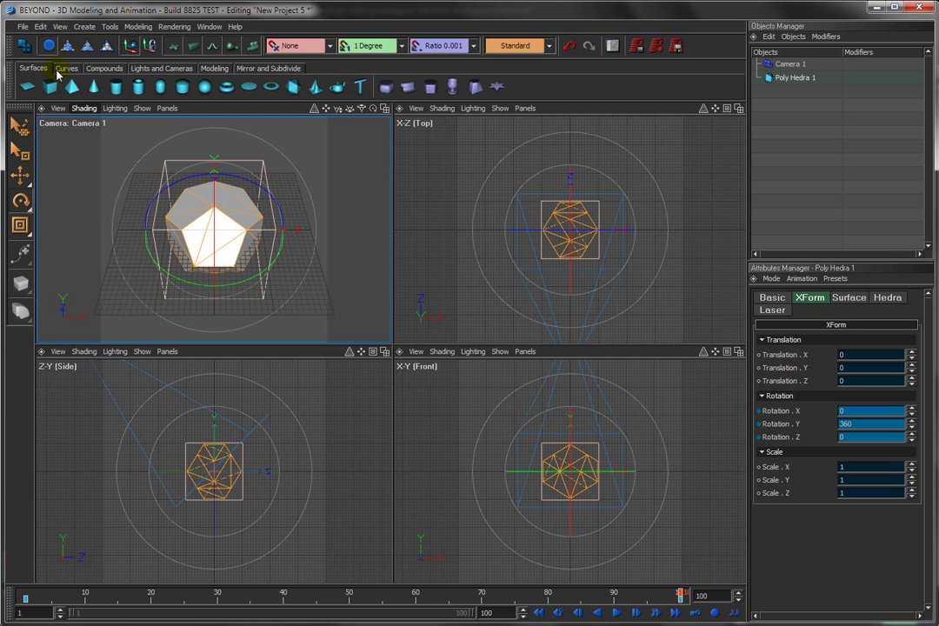
Create New Project 6 with File > New, add a Poly Hedra, and set Family to Dodeca
left_click(23, 26)
left_click(37, 41)
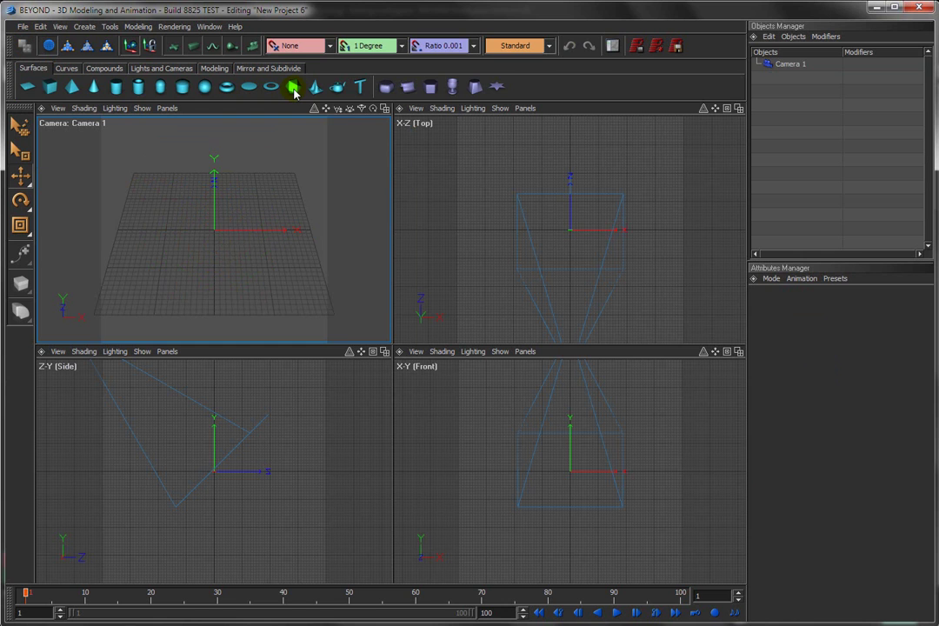
left_click(294, 88)
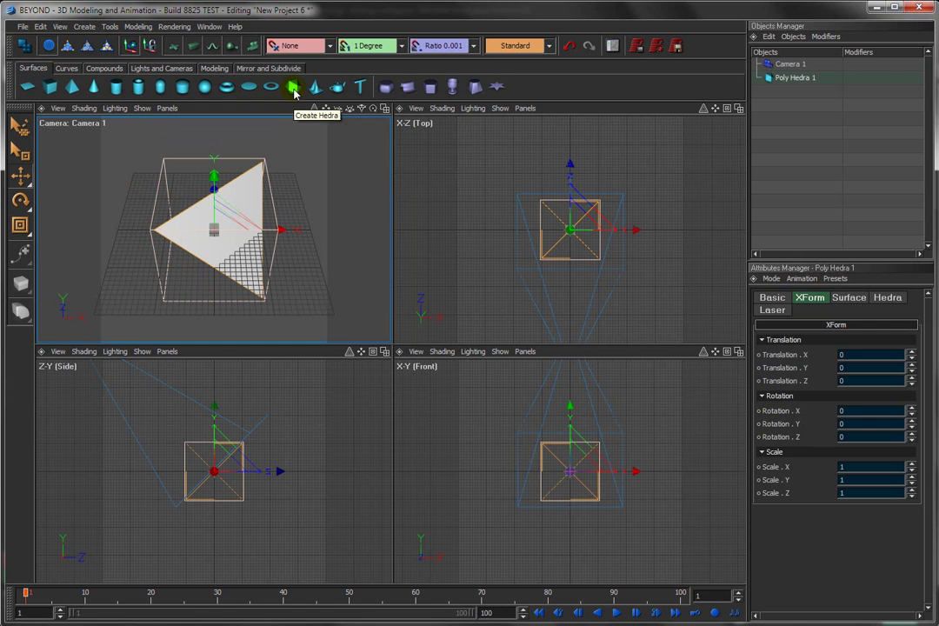
left_click(887, 299)
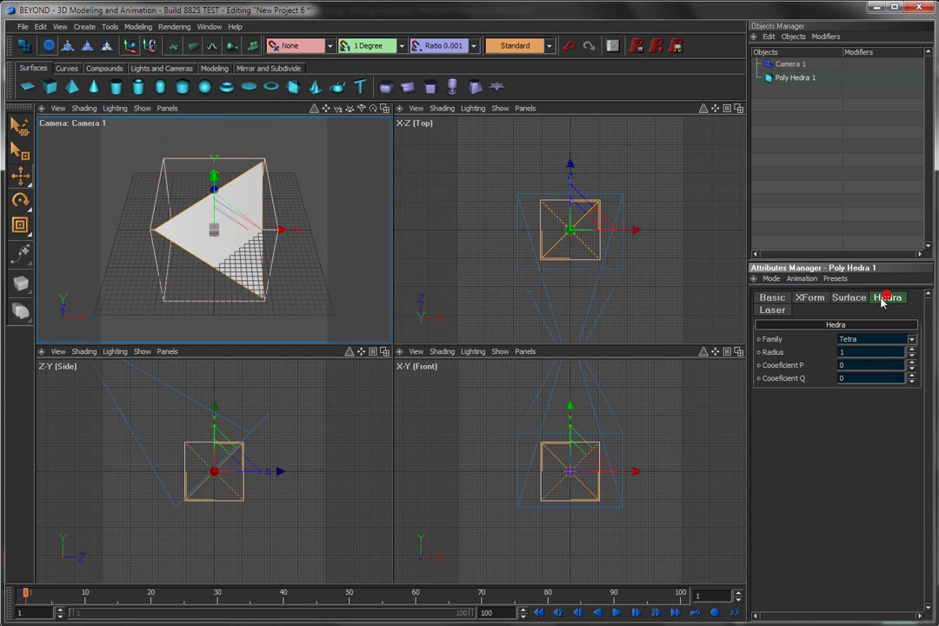
left_click(913, 339)
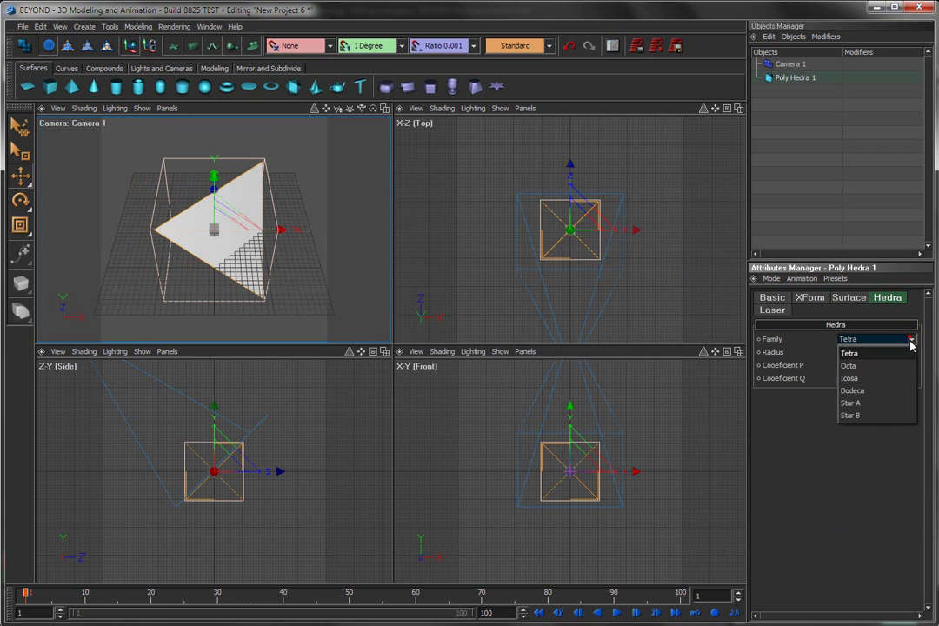
left_click(878, 392)
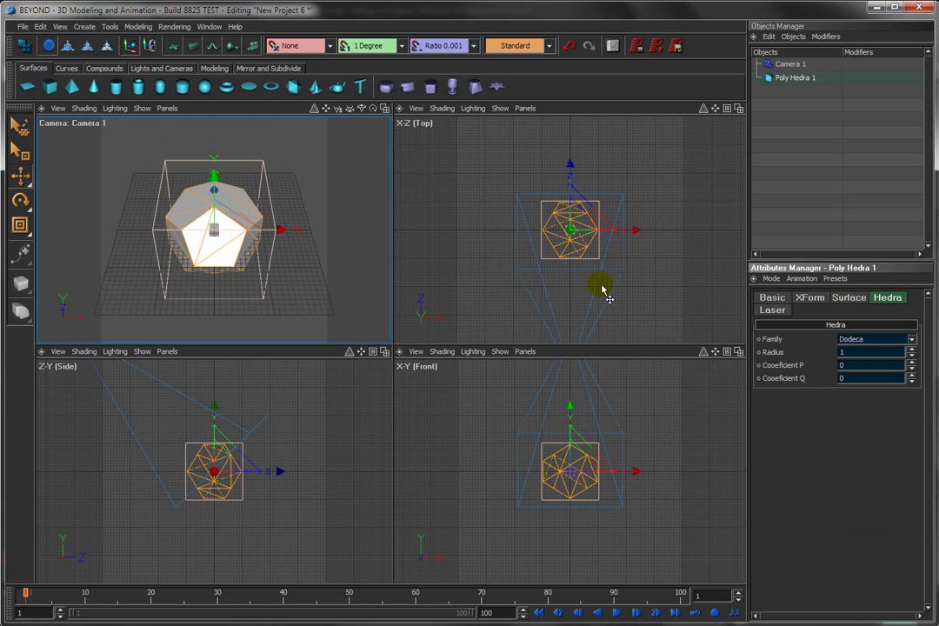
Show the dodecahedron's XForm rotation values and move the playhead to frame 100
left_click(807, 298)
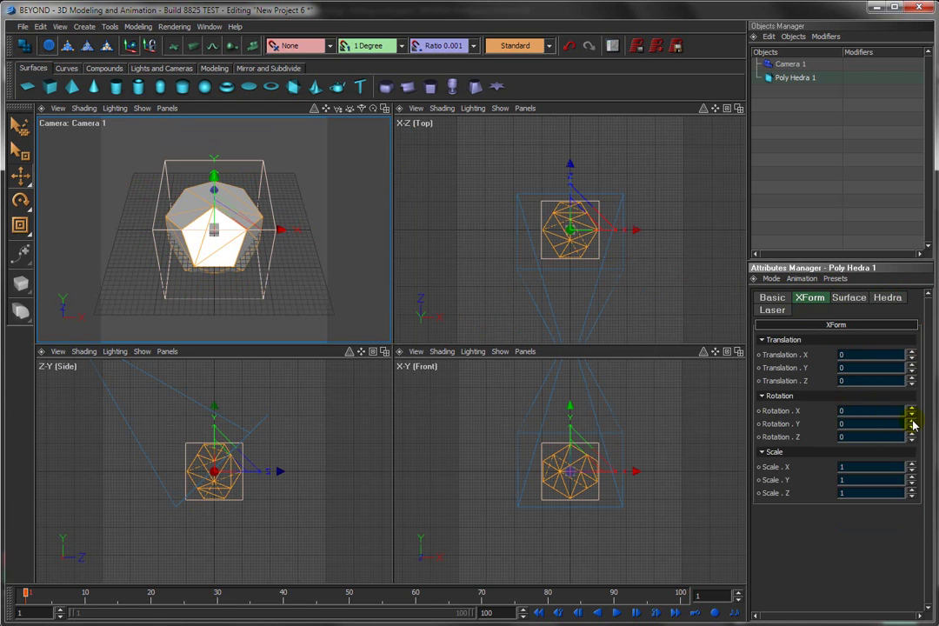
mouse_move(911, 427)
left_mouse_down()
mouse_move(909, 444)
mouse_move(912, 411)
left_mouse_up()
left_click(772, 410)
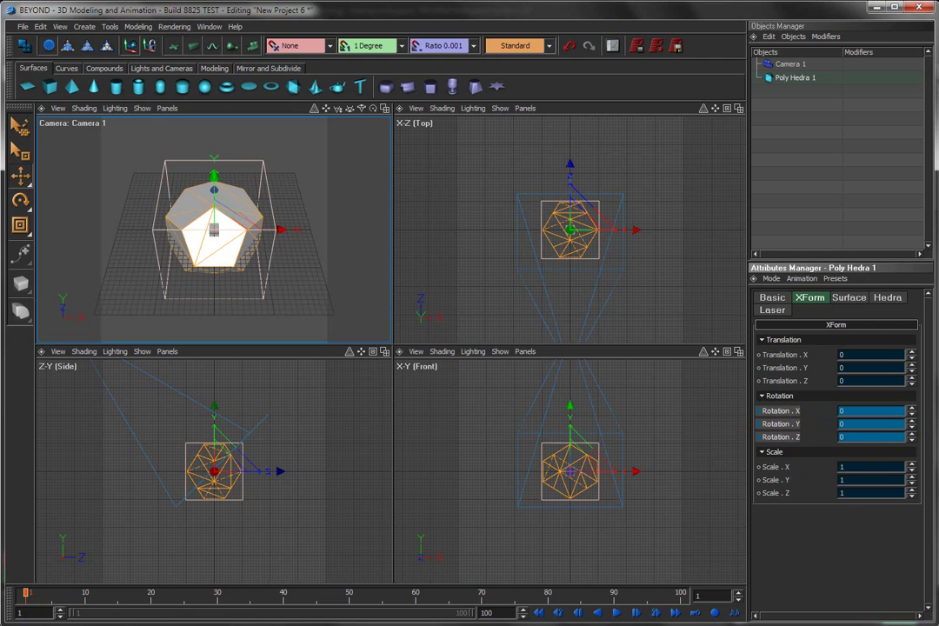
left_click_drag(26, 595, 700, 597)
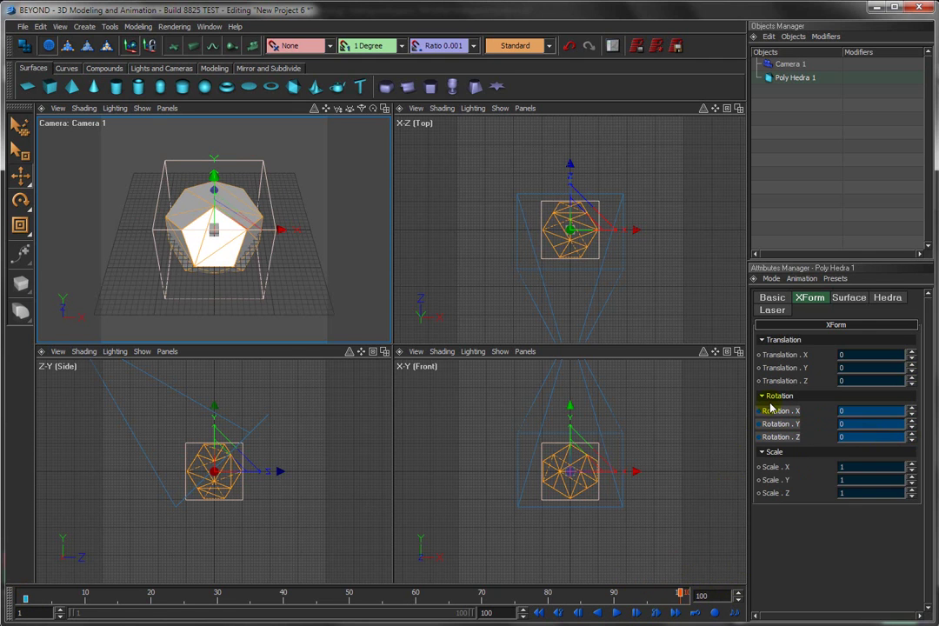
left_click_drag(911, 428, 865, 429)
Enter 45 in Rotation.Y, keyframe it, and play back to check the spin
double_click(848, 424)
type("45")
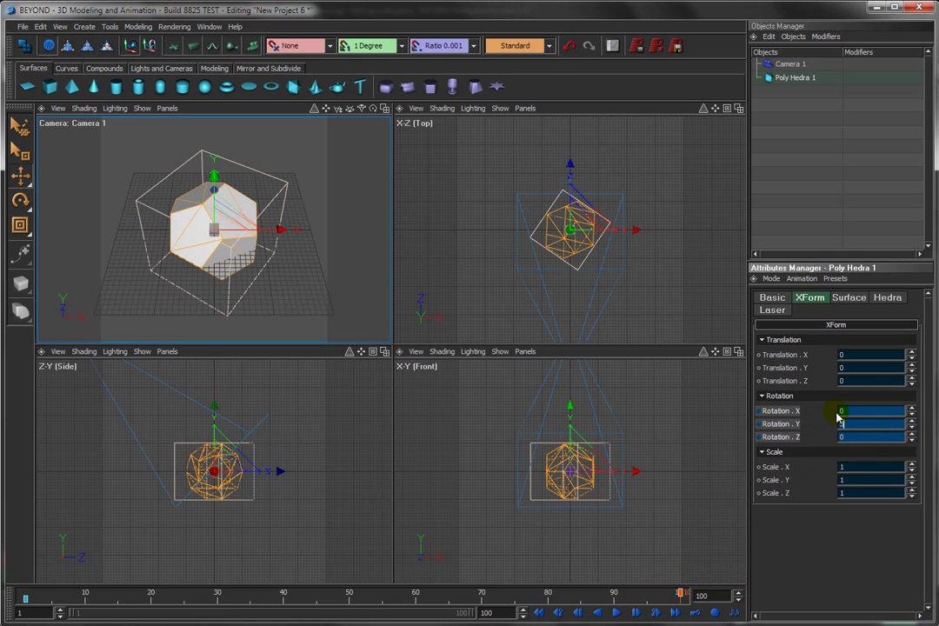
key("Return")
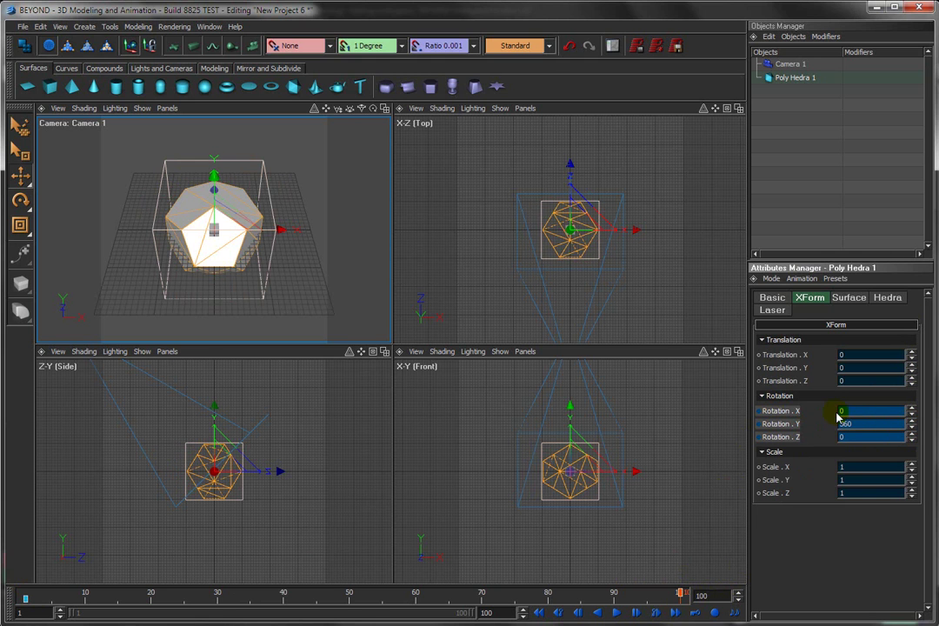
right_click(774, 425)
left_click(800, 431)
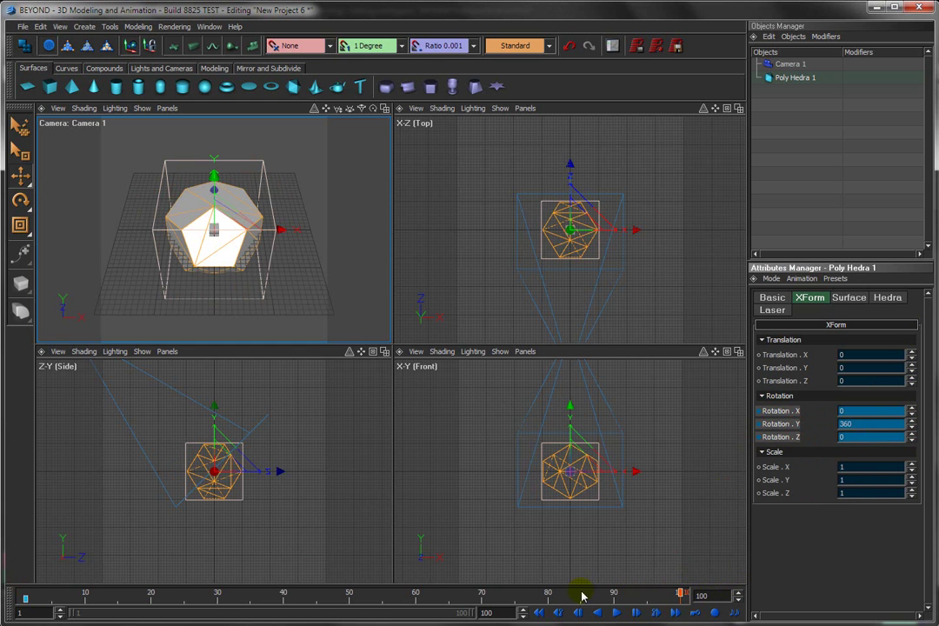
left_click(615, 612)
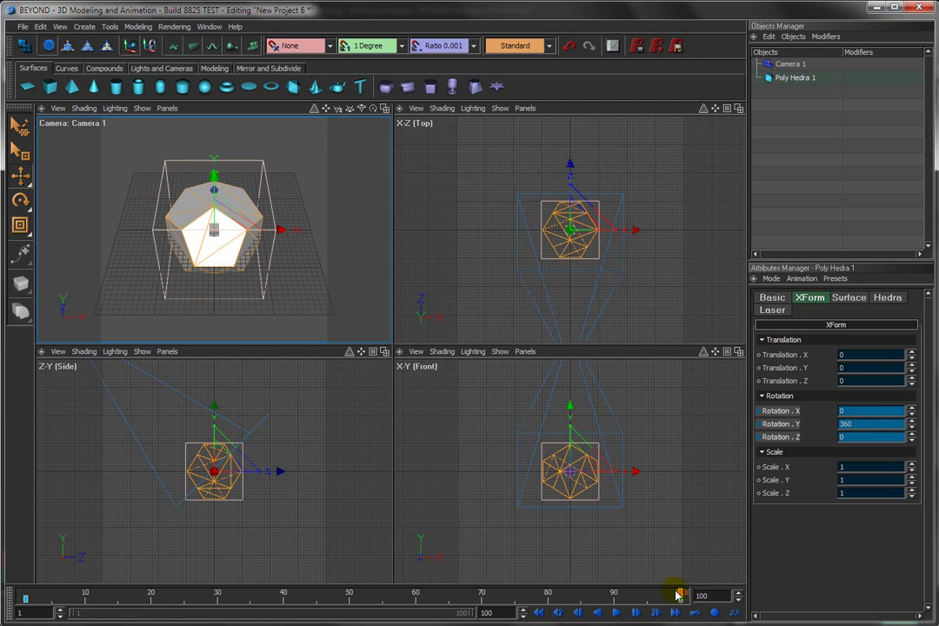
left_click_drag(678, 595, 26, 600)
On the Basic tab, colour the dodecahedron red and keyframe it at frame 1
left_click(773, 299)
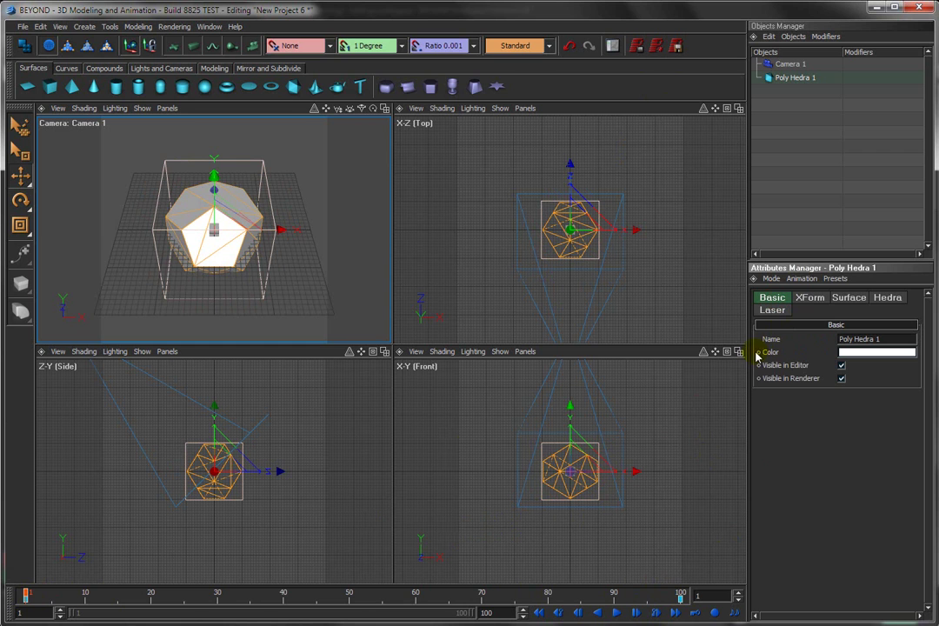
left_click(859, 353)
left_click(746, 478)
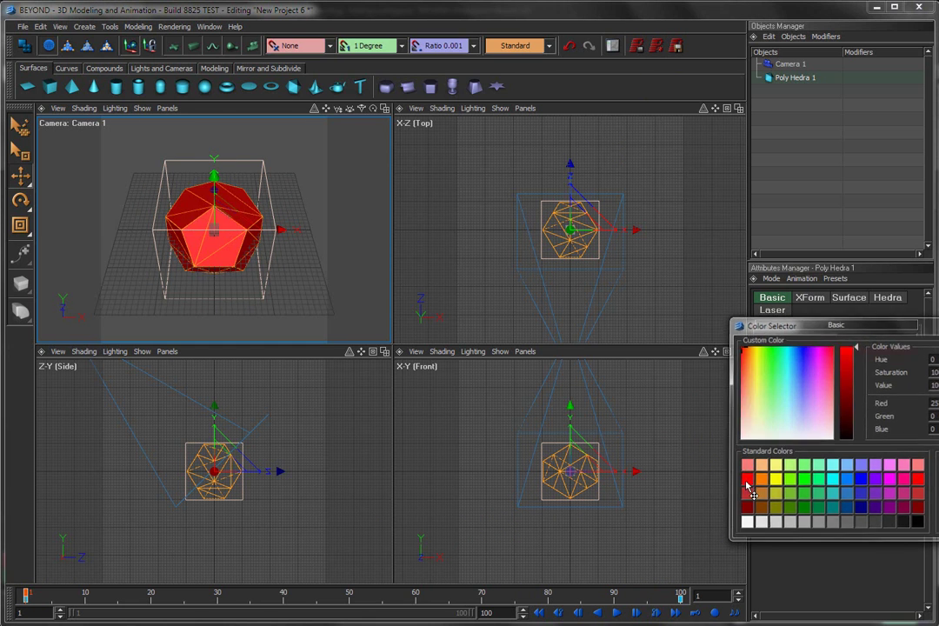
right_click(764, 353)
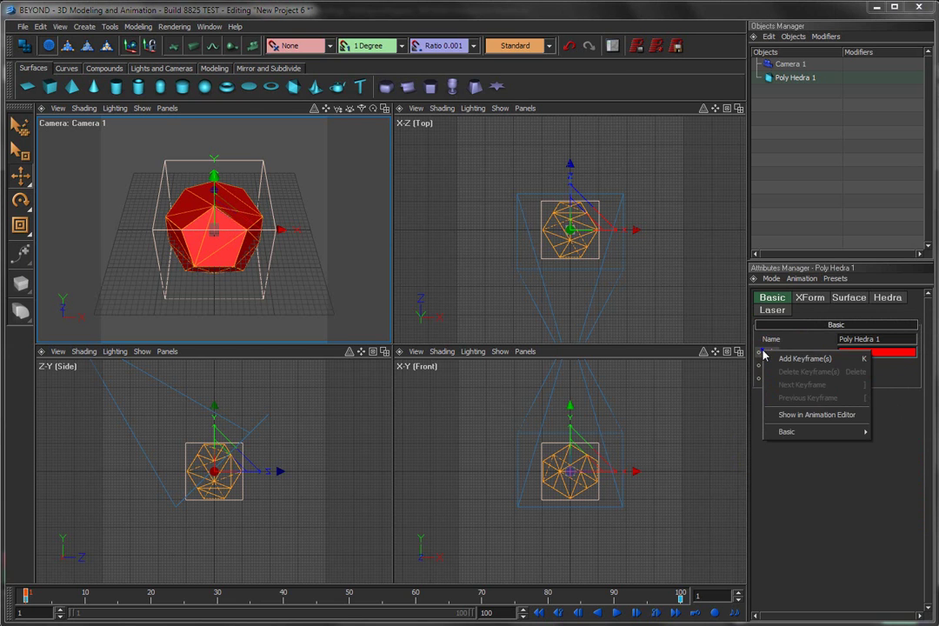
left_click(779, 359)
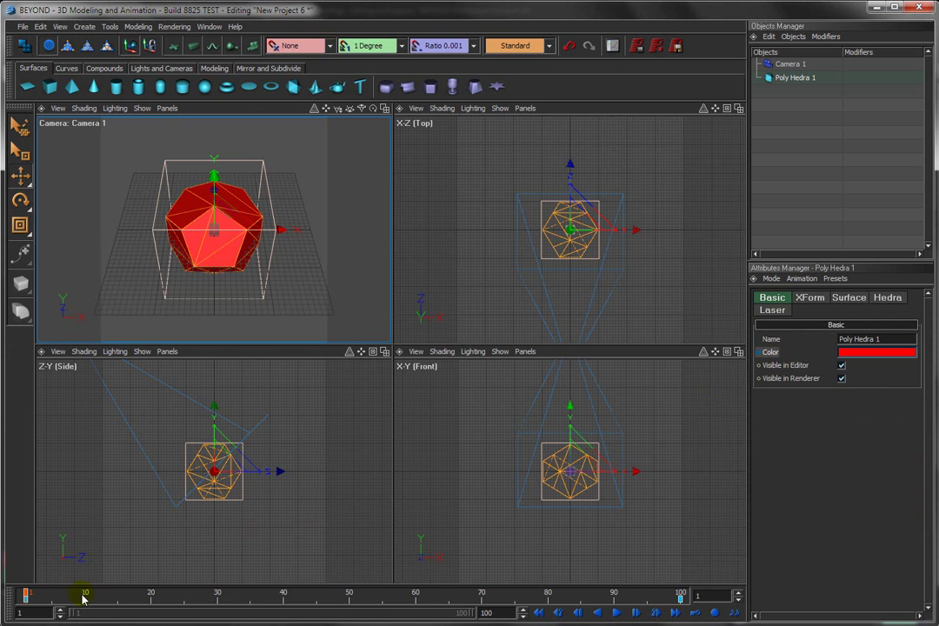
At frame 100, change the dodecahedron's colour to blue and add a colour keyframe
left_click_drag(24, 594, 698, 584)
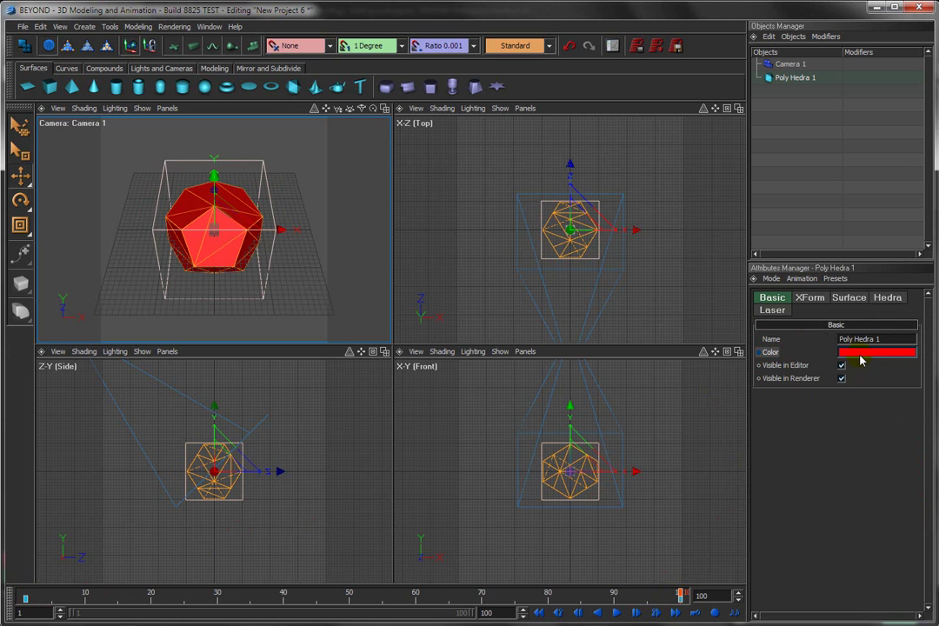
left_click(859, 354)
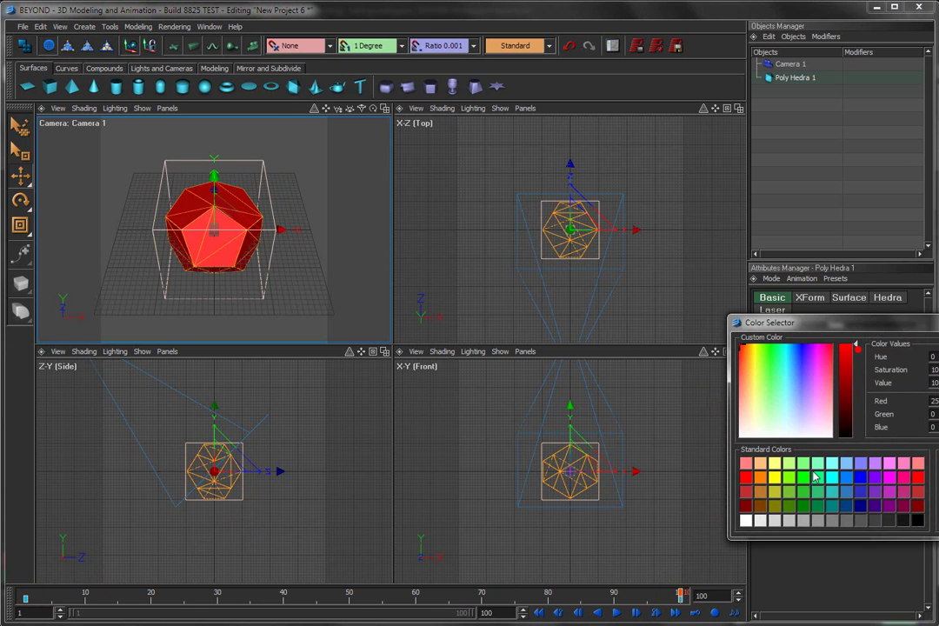
left_click(860, 478)
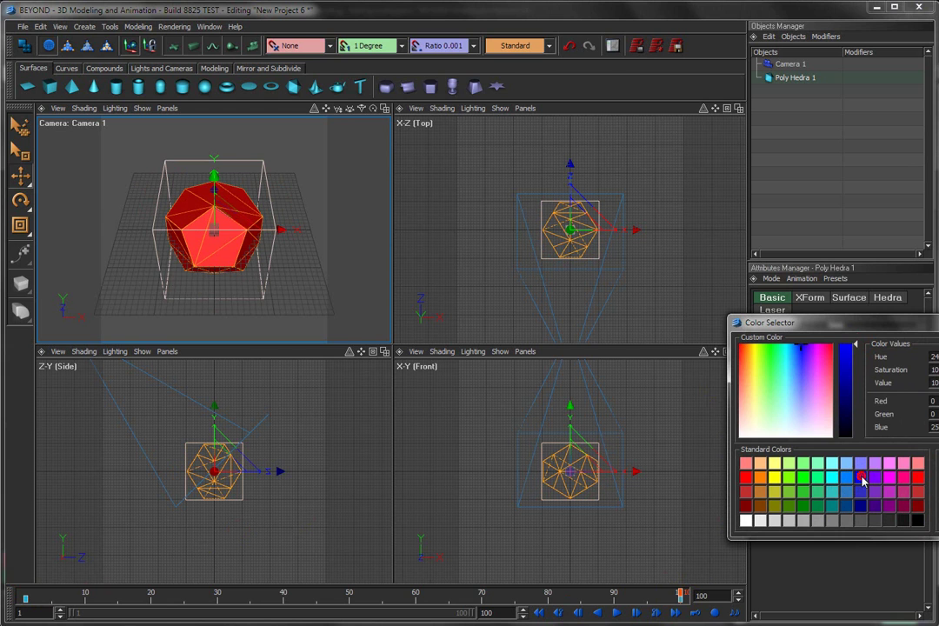
left_click(861, 478)
right_click(765, 353)
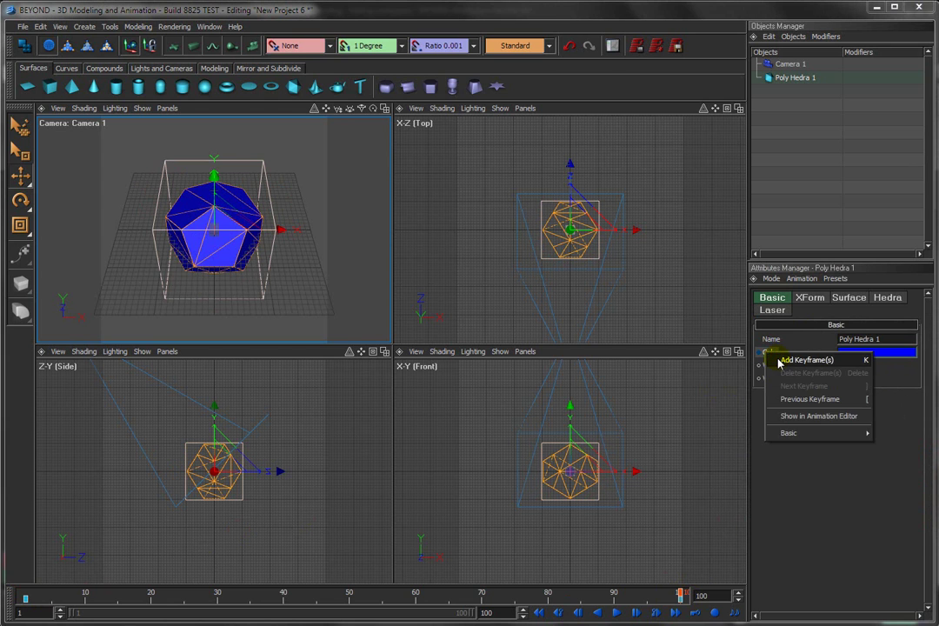
left_click(808, 360)
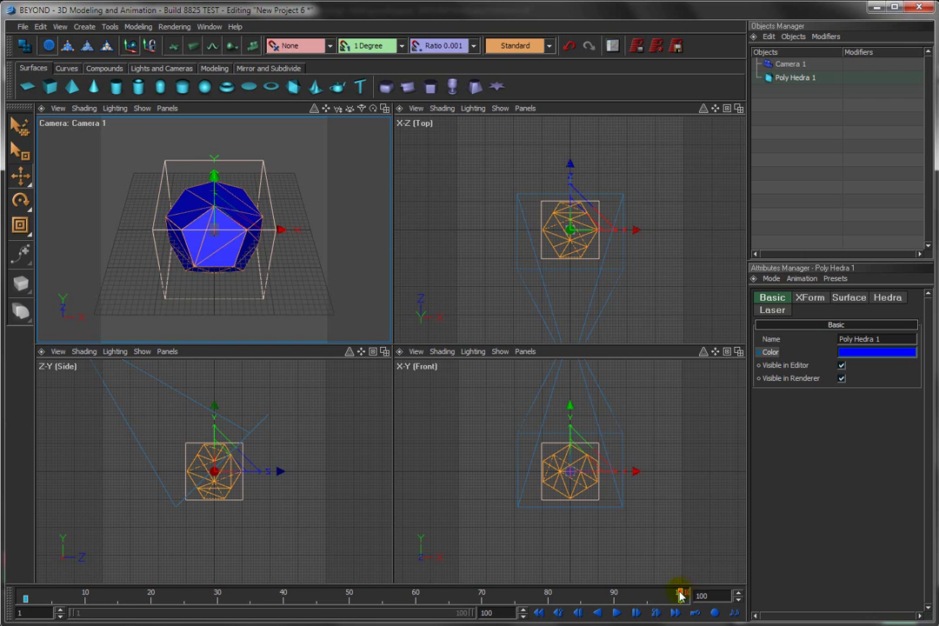
Preview the spin and red-to-blue fade on the timeline, then render the 100 laser frames
mouse_move(680, 596)
left_mouse_down()
mouse_move(393, 602)
mouse_move(199, 585)
mouse_move(17, 599)
mouse_move(676, 598)
mouse_move(16, 599)
mouse_move(237, 599)
left_mouse_up()
left_click_drag(348, 600, 696, 601)
left_click(655, 45)
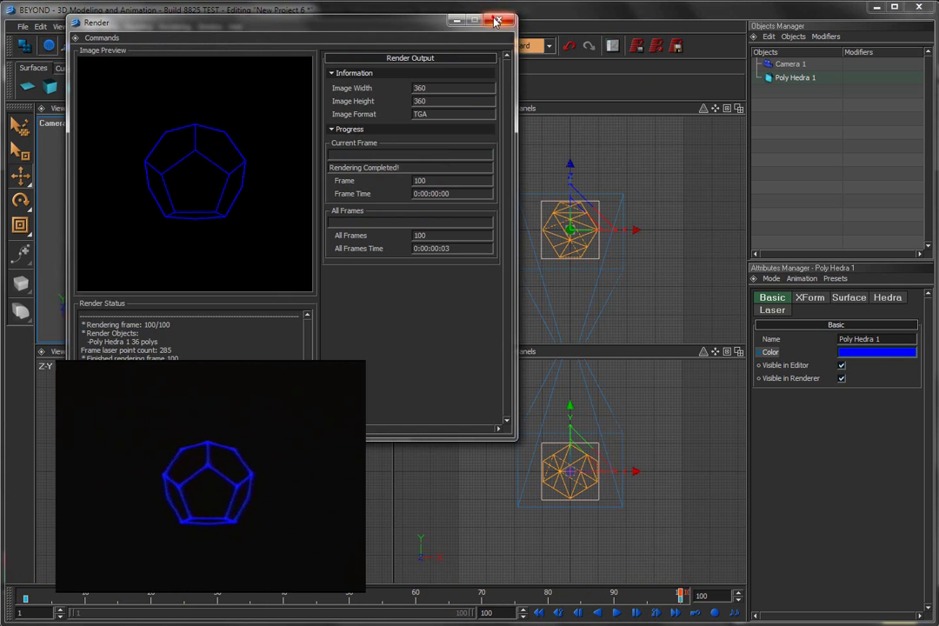
left_click(499, 19)
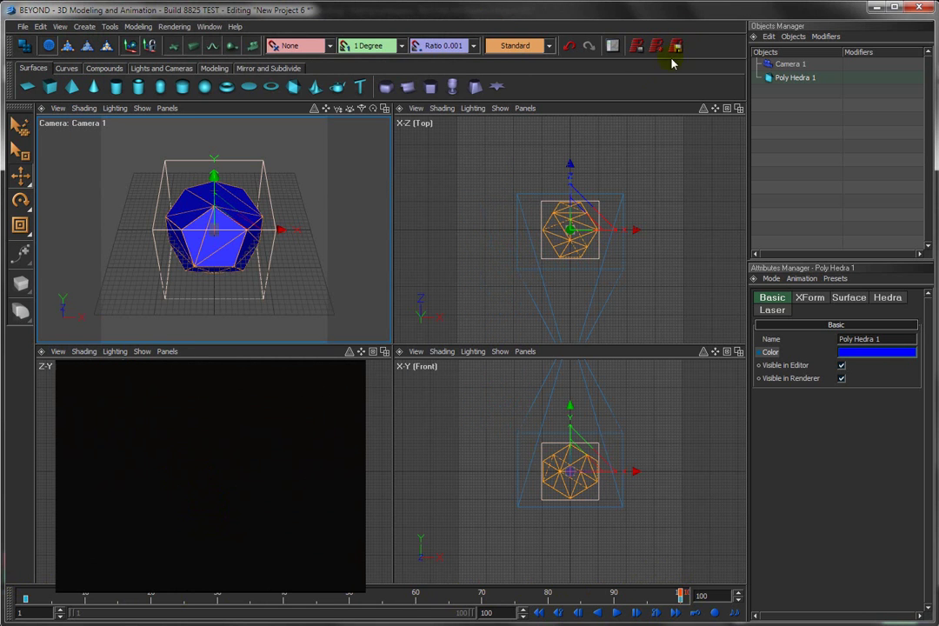
Minimize BEYOND 3D and play Cue 46 in slot N of the cue grid
left_click(877, 7)
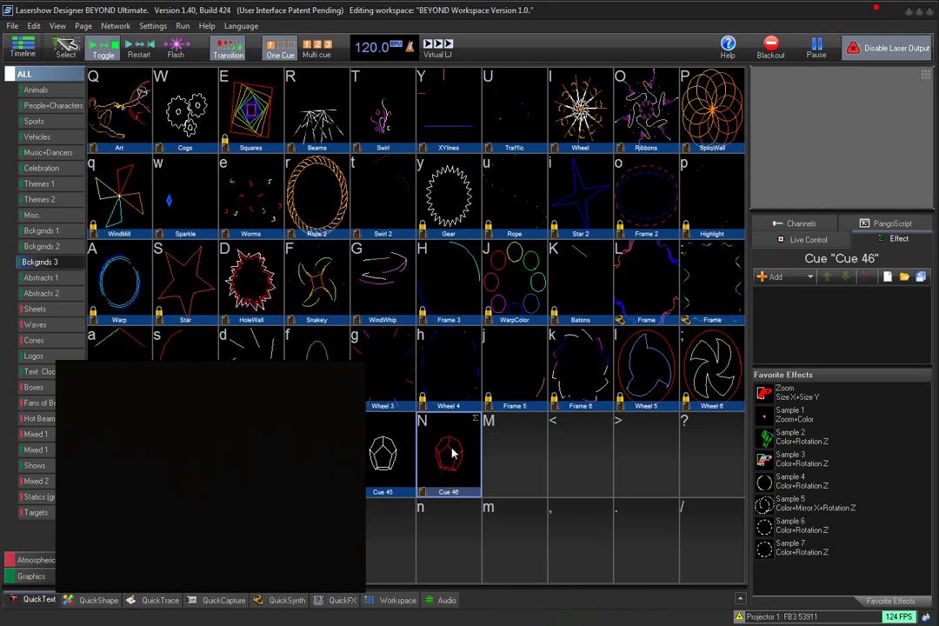
left_click(452, 451)
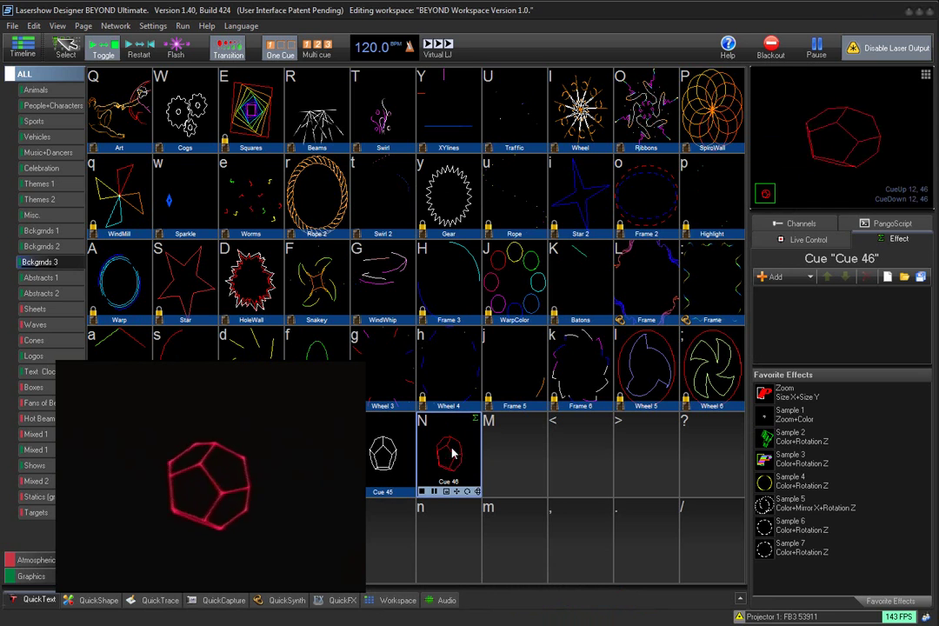